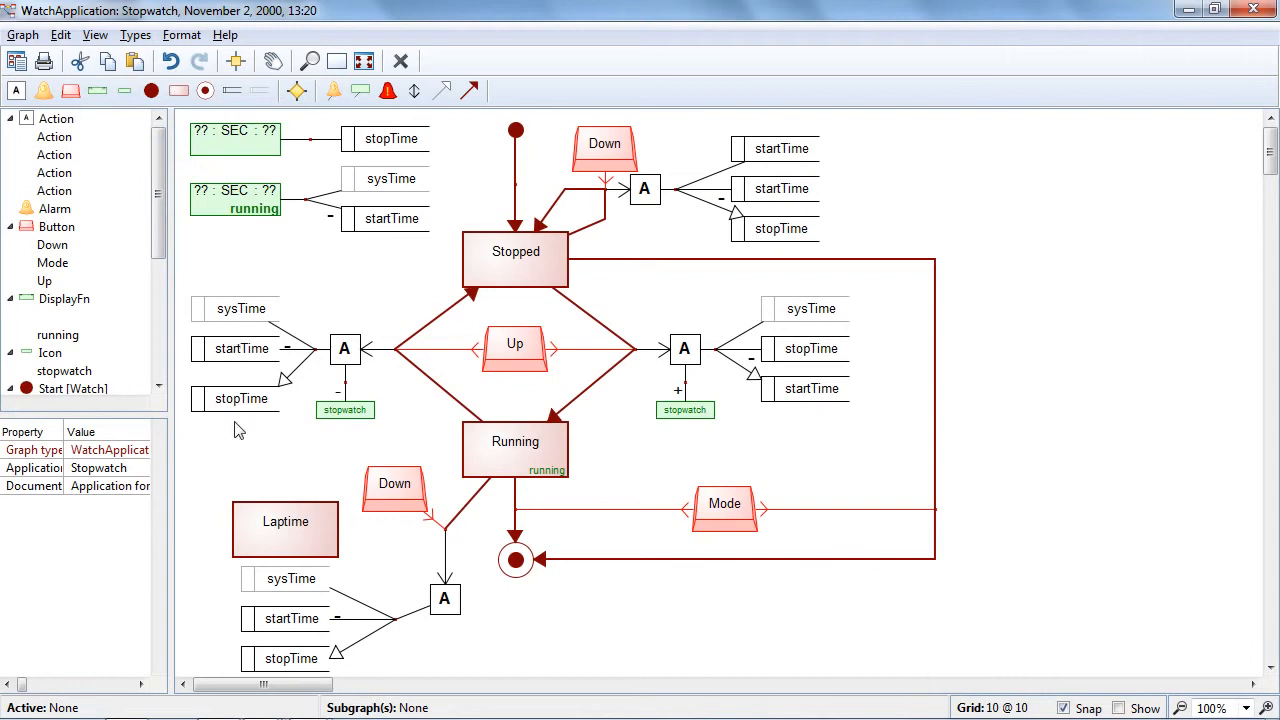
# - Try to create a relationship from the Laptime state to the stopwatch icon near the stopTime variable
pyautogui.rightClick(307, 524)
pyautogui.click(360, 469)
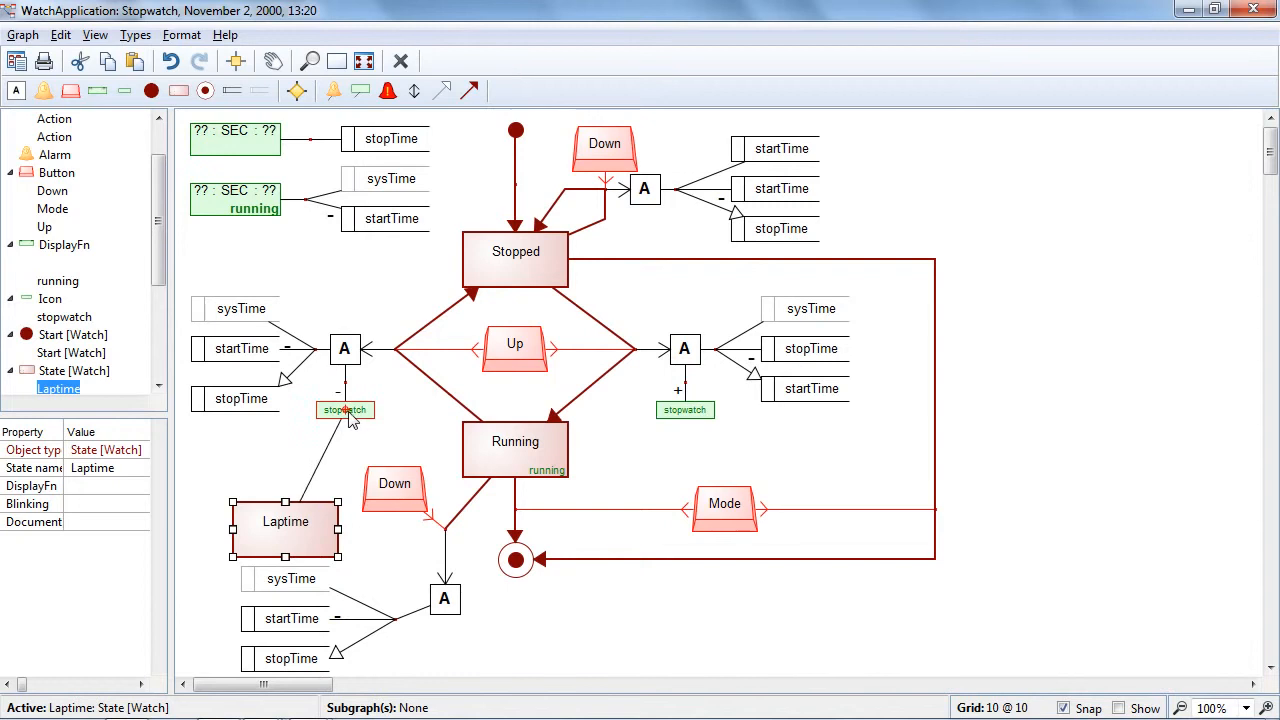
pyautogui.click(352, 416)
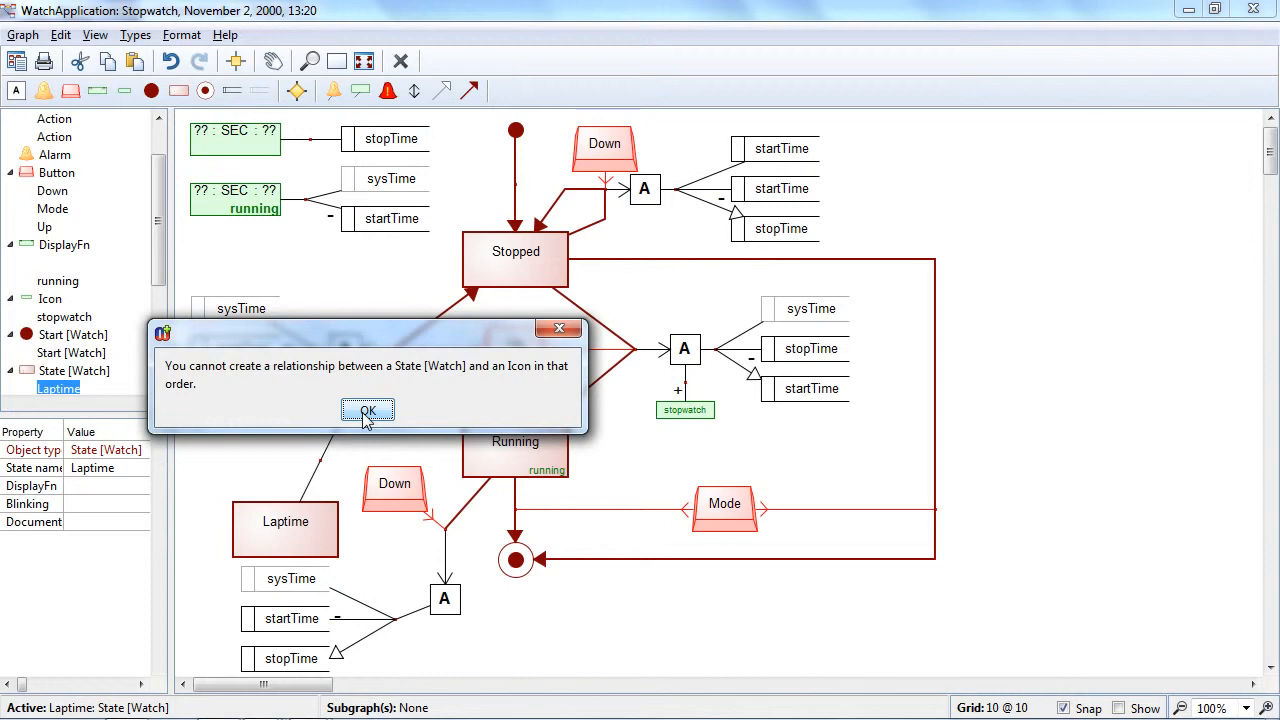
pyautogui.click(367, 411)
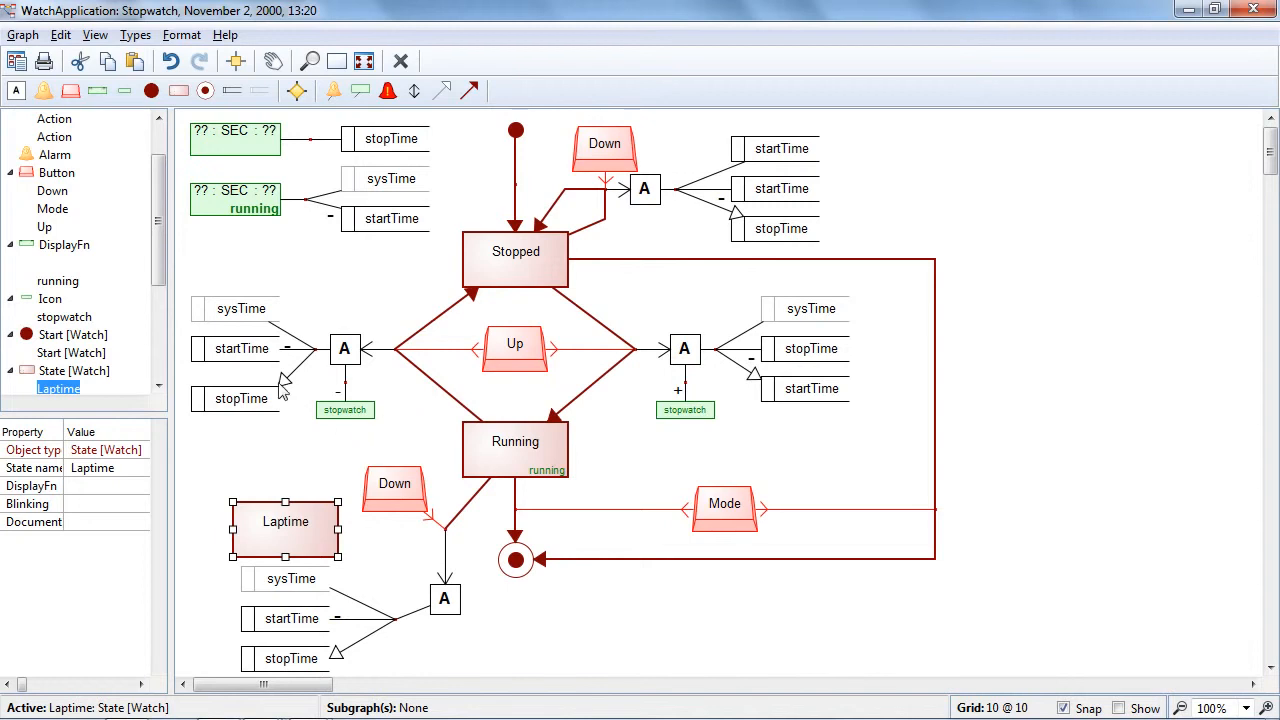
# - Generate the integrity checking report for the Stopwatch graph and locate the reported unconnected Laptime state in the diagram
pyautogui.click(19, 70)
pyautogui.doubleClick(127, 130)
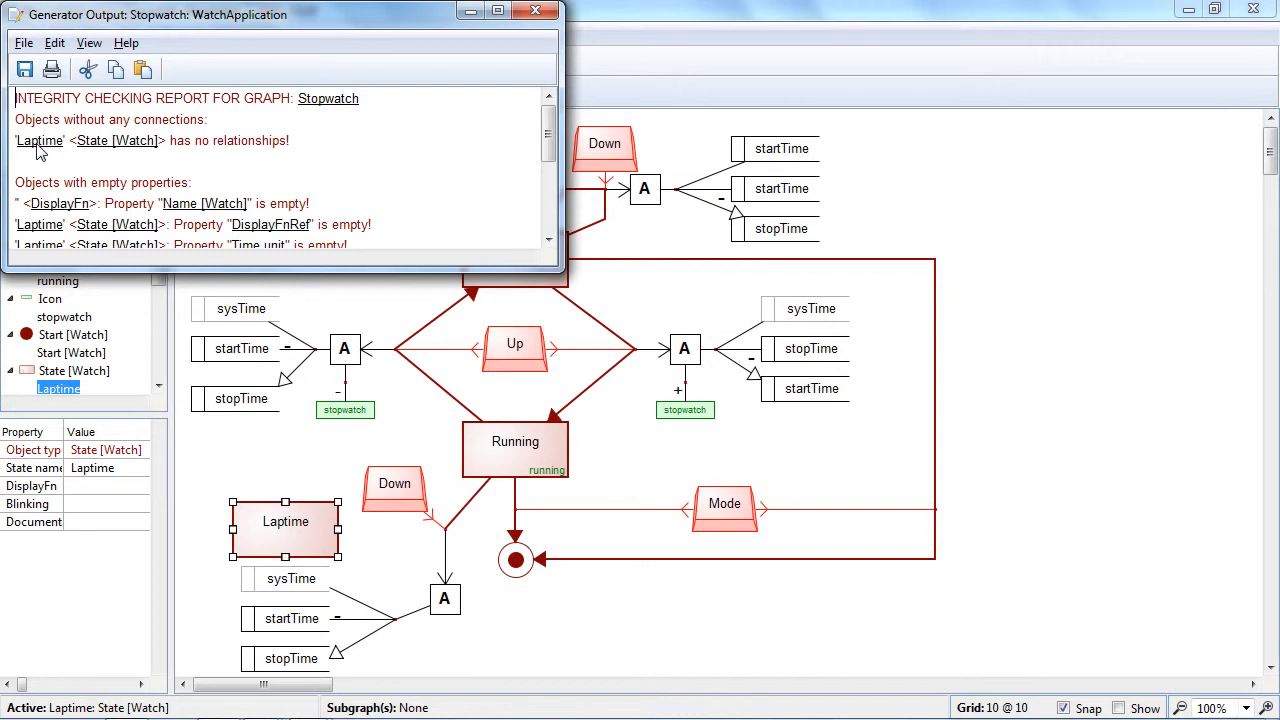
pyautogui.click(38, 140)
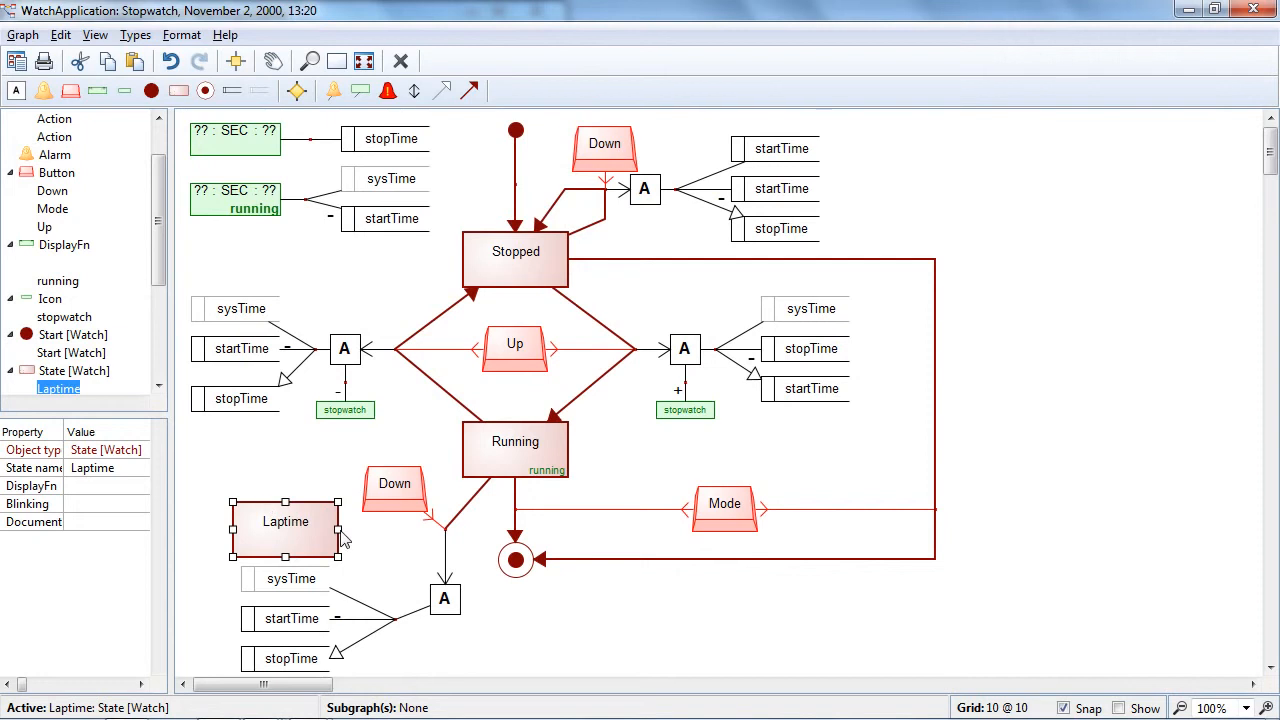
# - Extend the transition that leaves Running on the Down button so that it leads to the Laptime state
pyautogui.click(446, 537)
pyautogui.rightClick(448, 537)
pyautogui.click(498, 562)
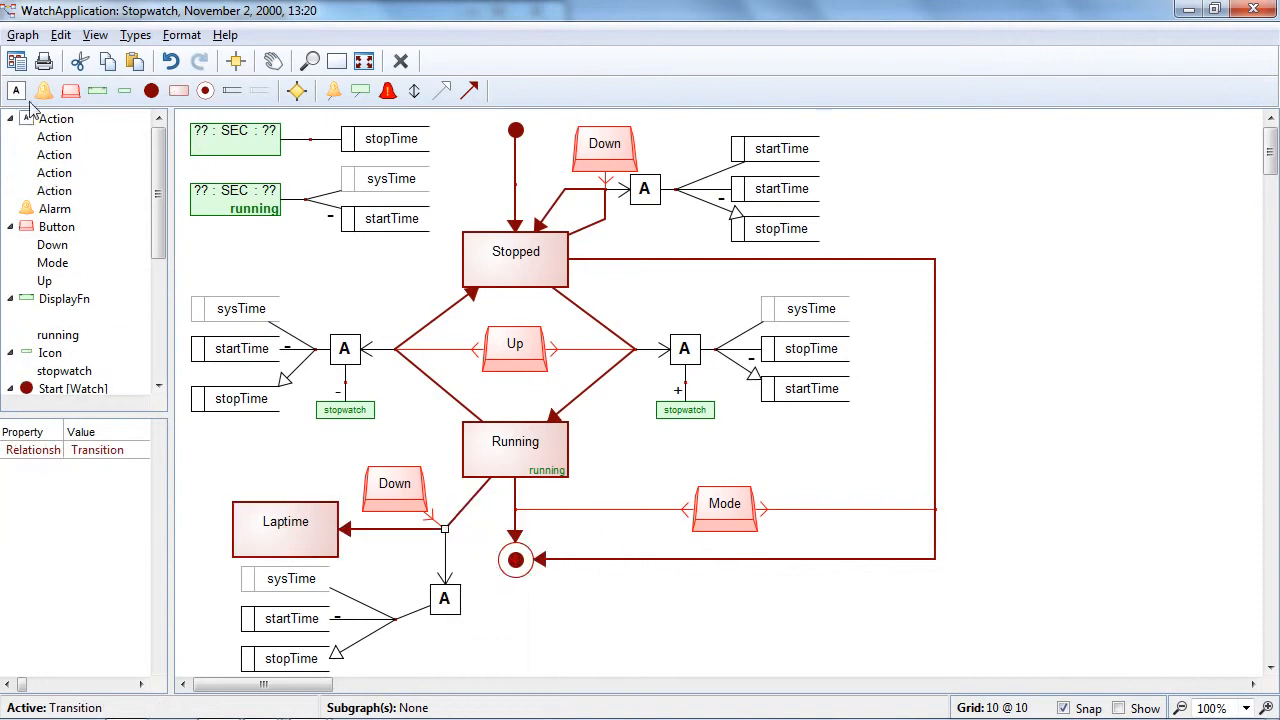
# - Rerun the integrity check on the Stopwatch graph, review its list of unconnected objects and close the report
pyautogui.click(16, 60)
pyautogui.click(170, 130)
pyautogui.doubleClick(170, 130)
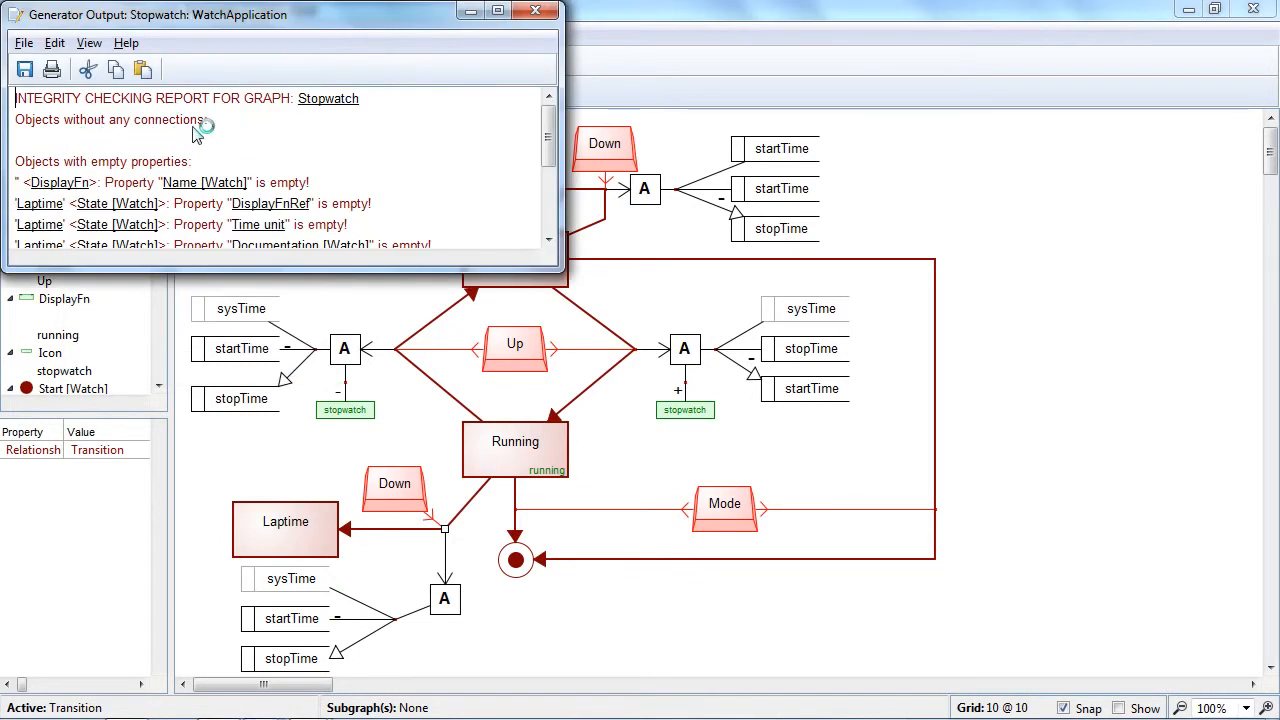
pyautogui.click(535, 10)
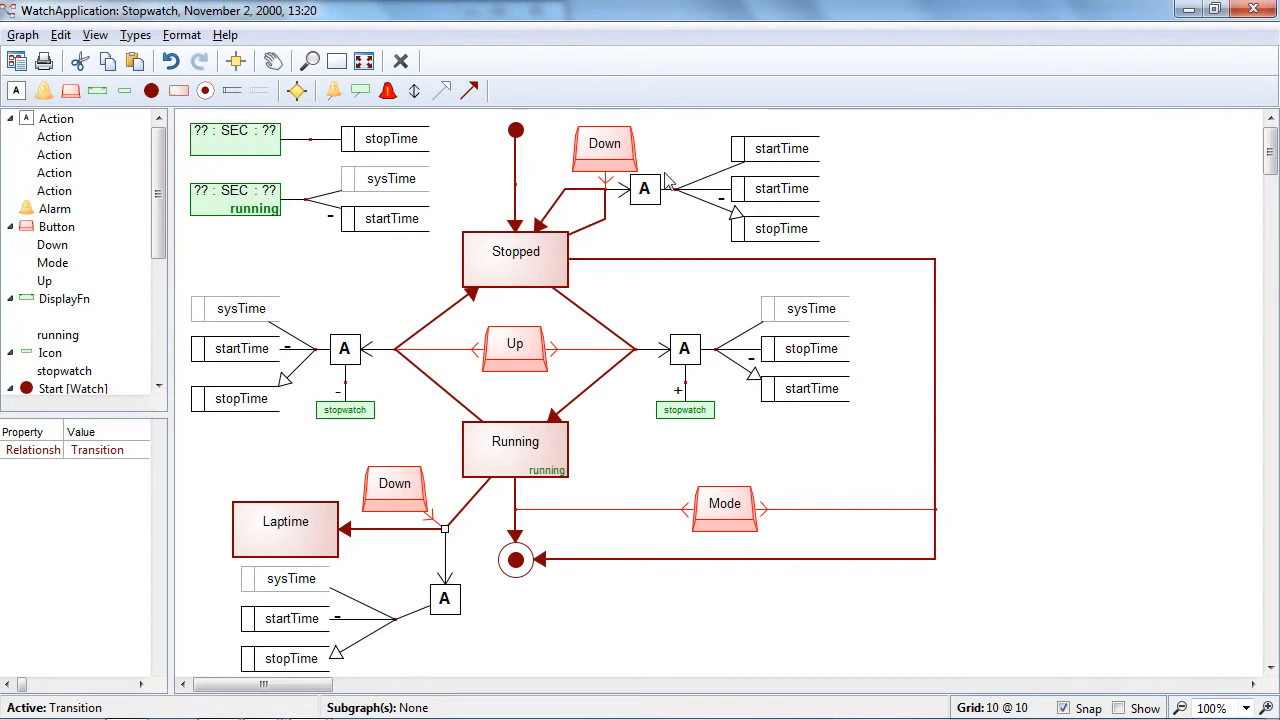
# - Switch to Eclipse, run Autobuild on the WatchProducts graph and clear away the report and generated files windows
pyautogui.click(1188, 12)
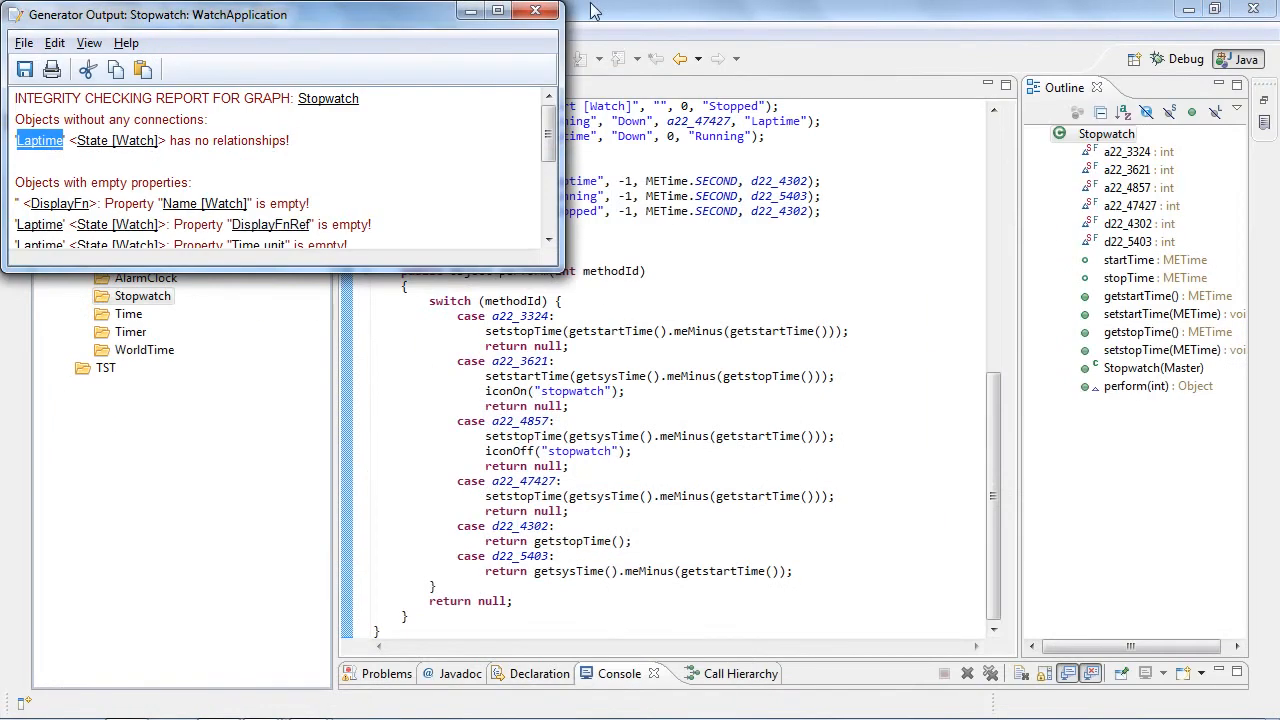
pyautogui.click(535, 10)
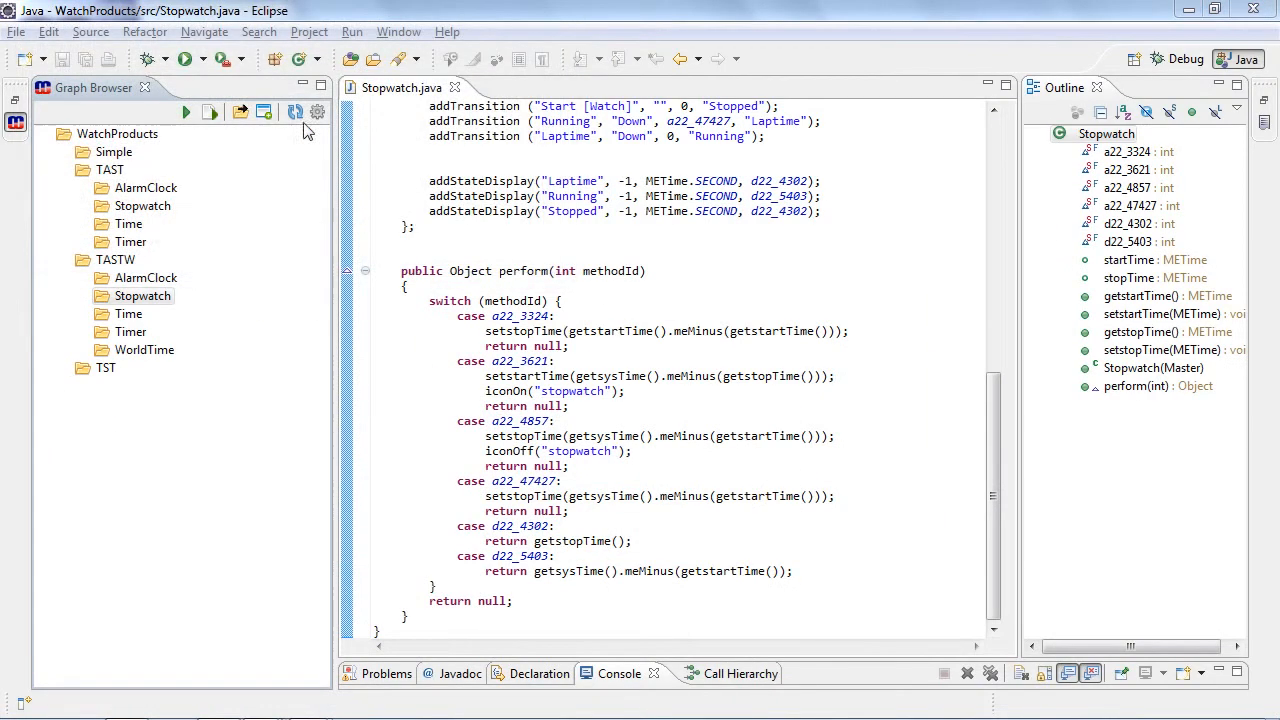
pyautogui.click(131, 141)
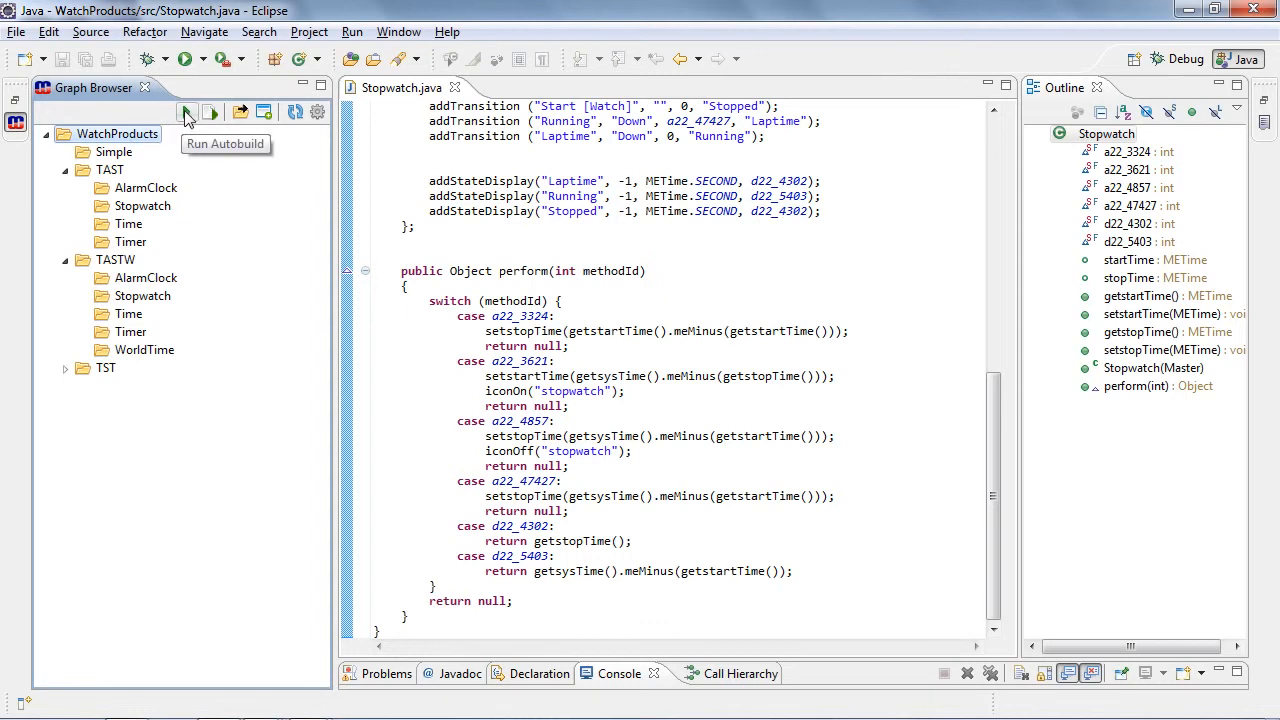
pyautogui.click(186, 114)
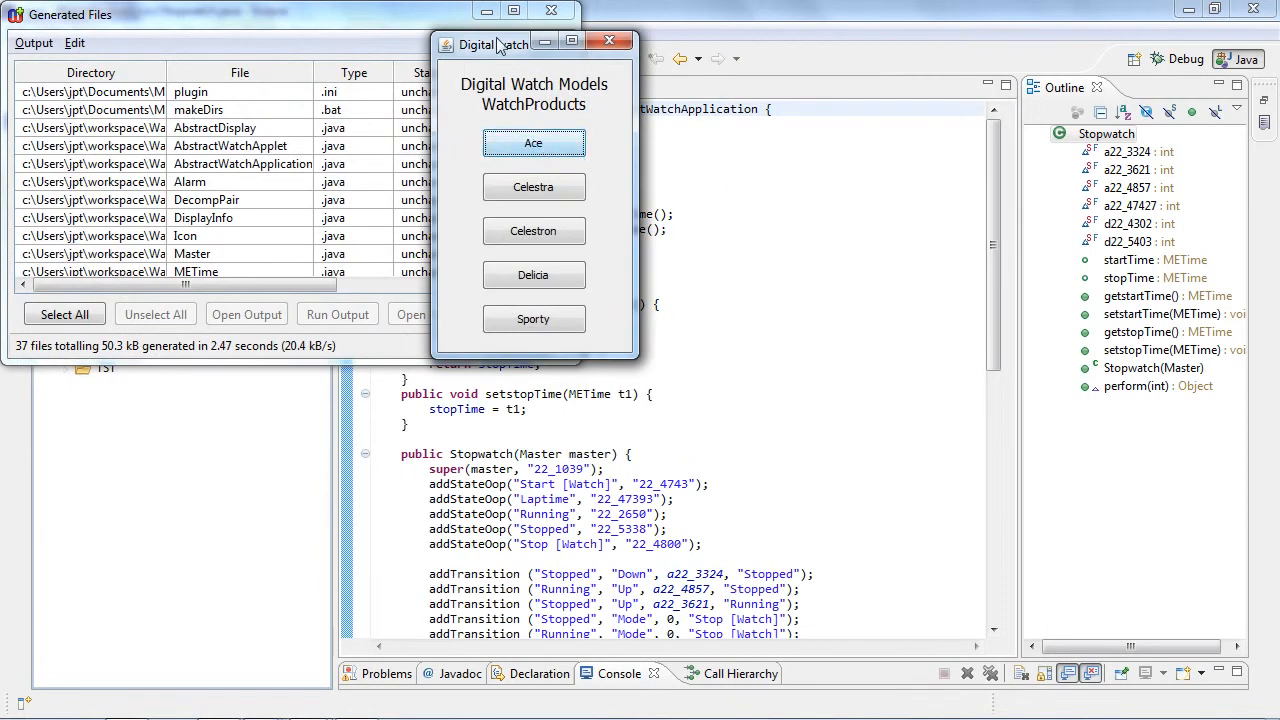
pyautogui.click(486, 11)
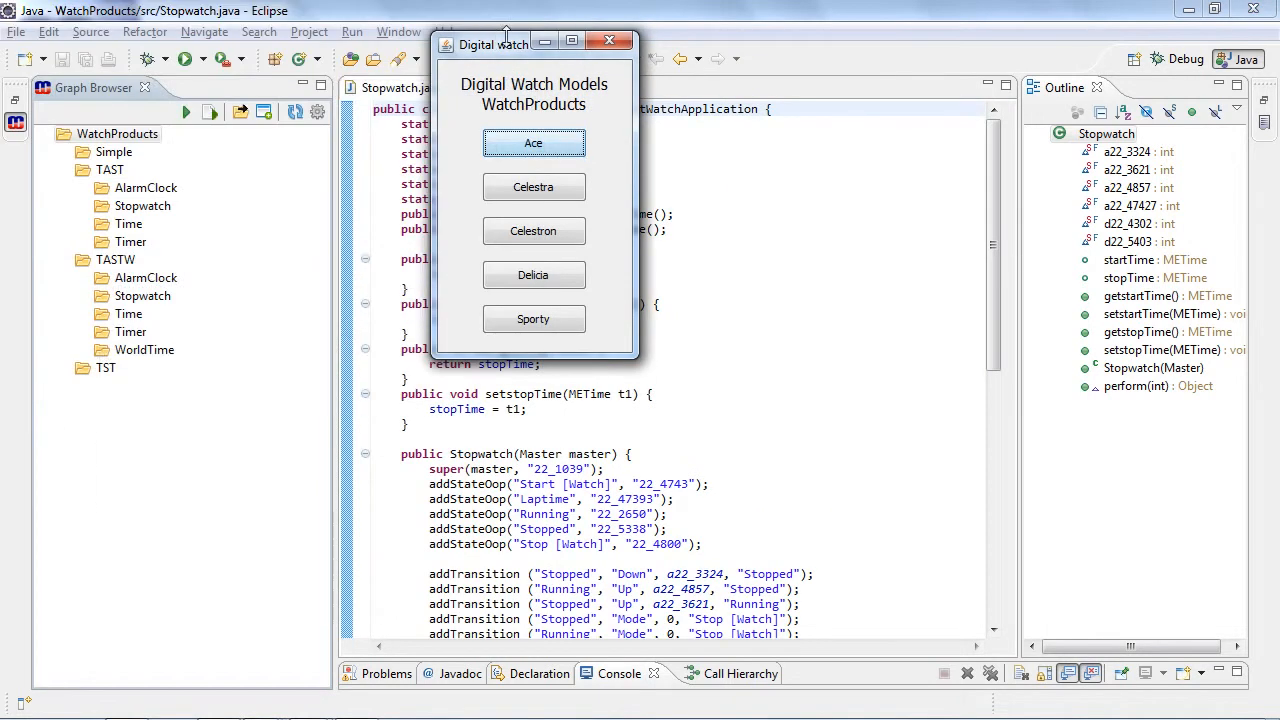
# - Launch the Ace watch model and cycle its modes from Time through AlarmClock to Stopwatch
pyautogui.click(531, 145)
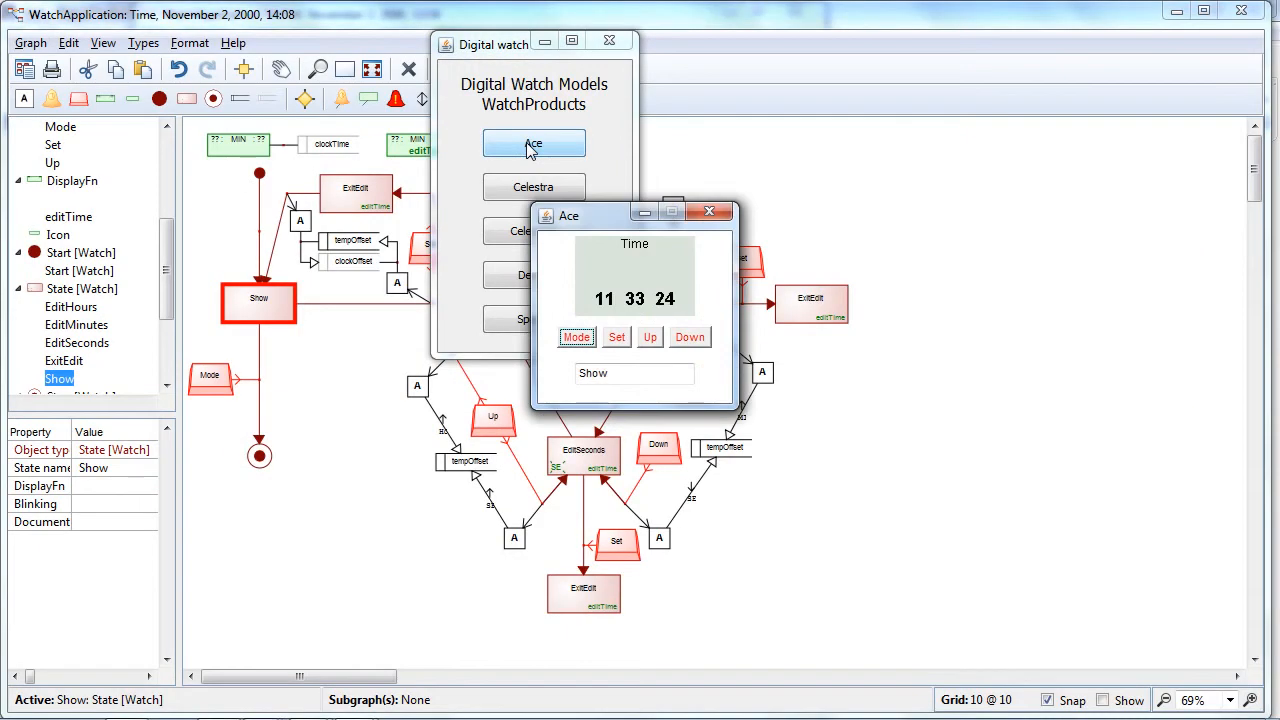
pyautogui.click(585, 339)
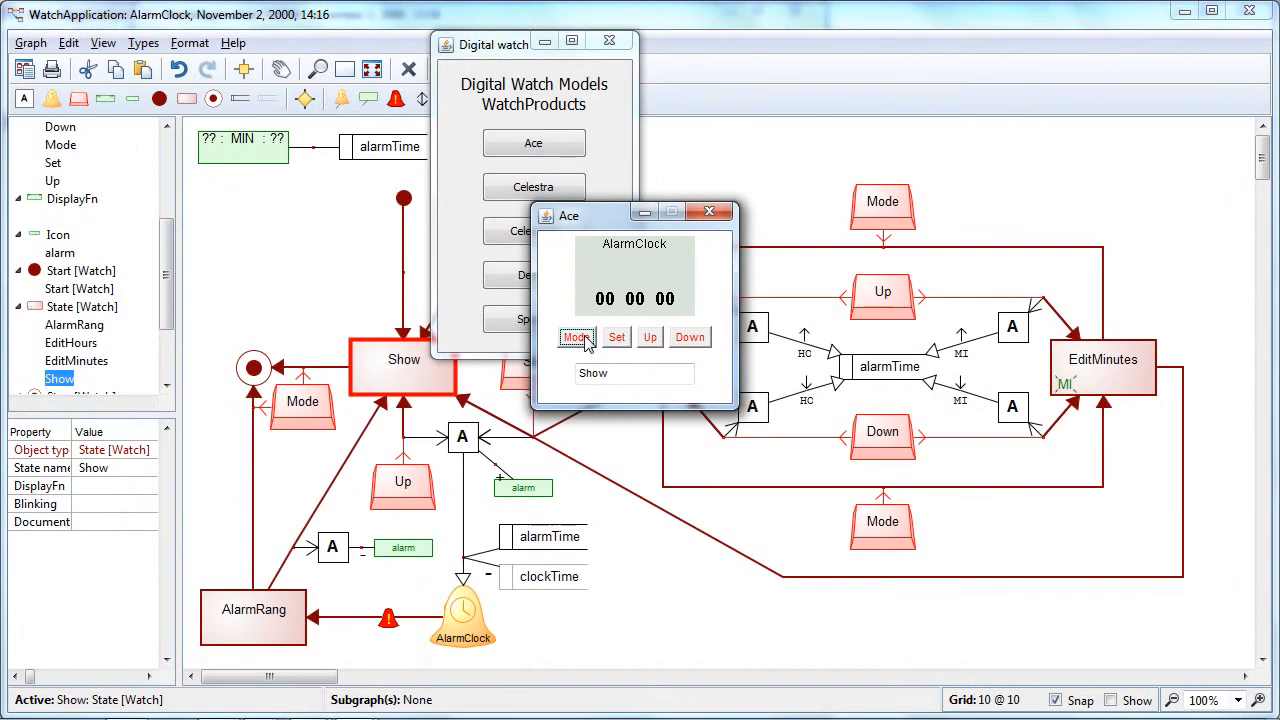
pyautogui.click(586, 341)
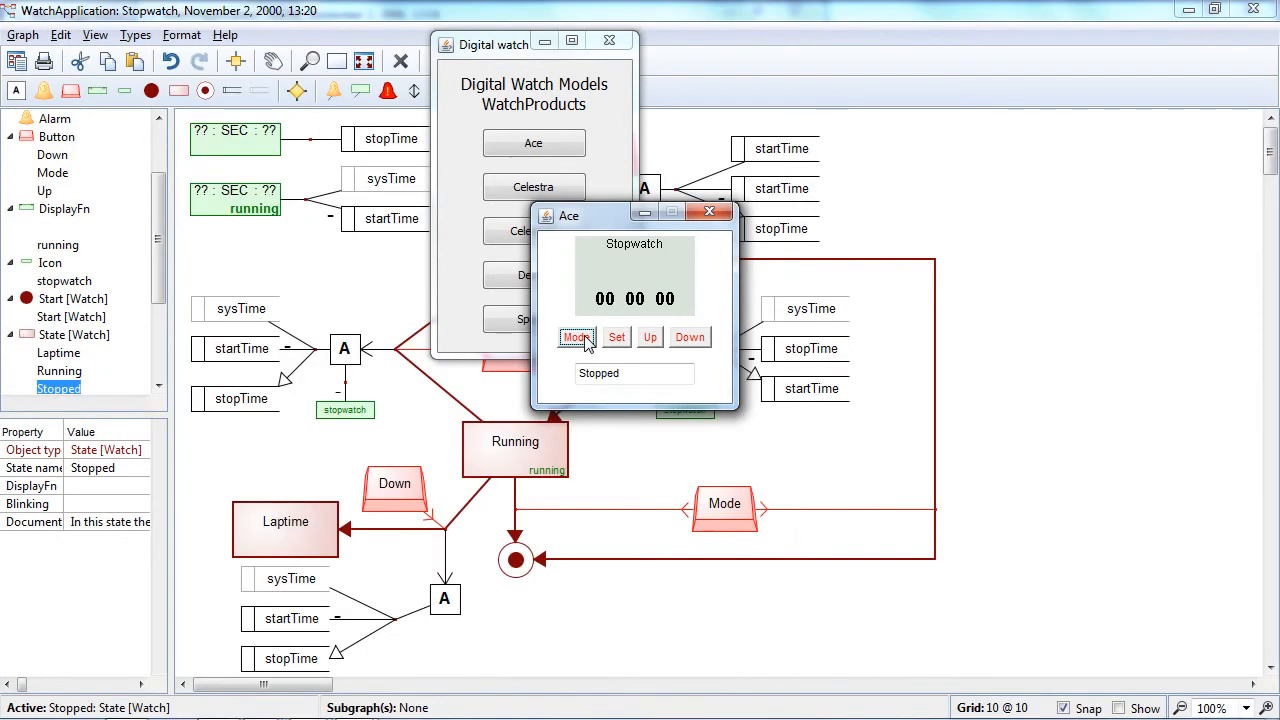
# - Place the Ace watch clear of the diagram's states, start its stopwatch and take a lap time
pyautogui.click(545, 41)
pyautogui.moveTo(604, 213); pyautogui.dragTo(1010, 300)
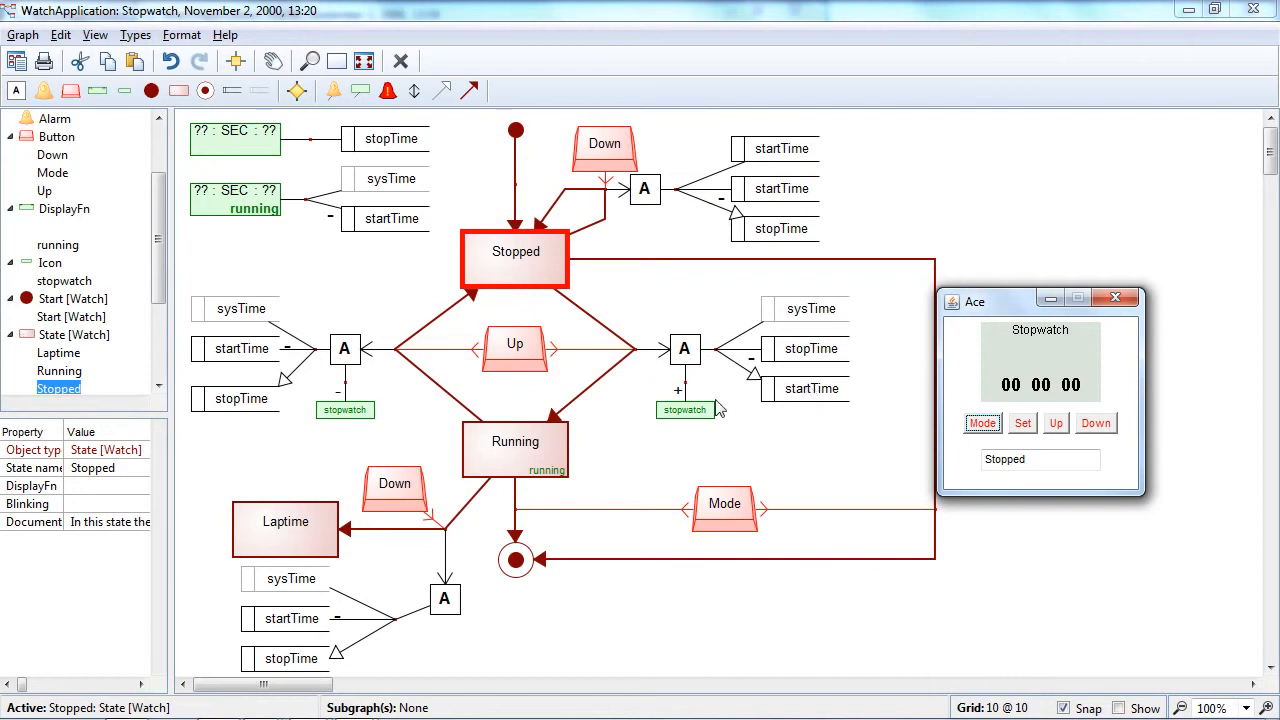
pyautogui.click(1056, 424)
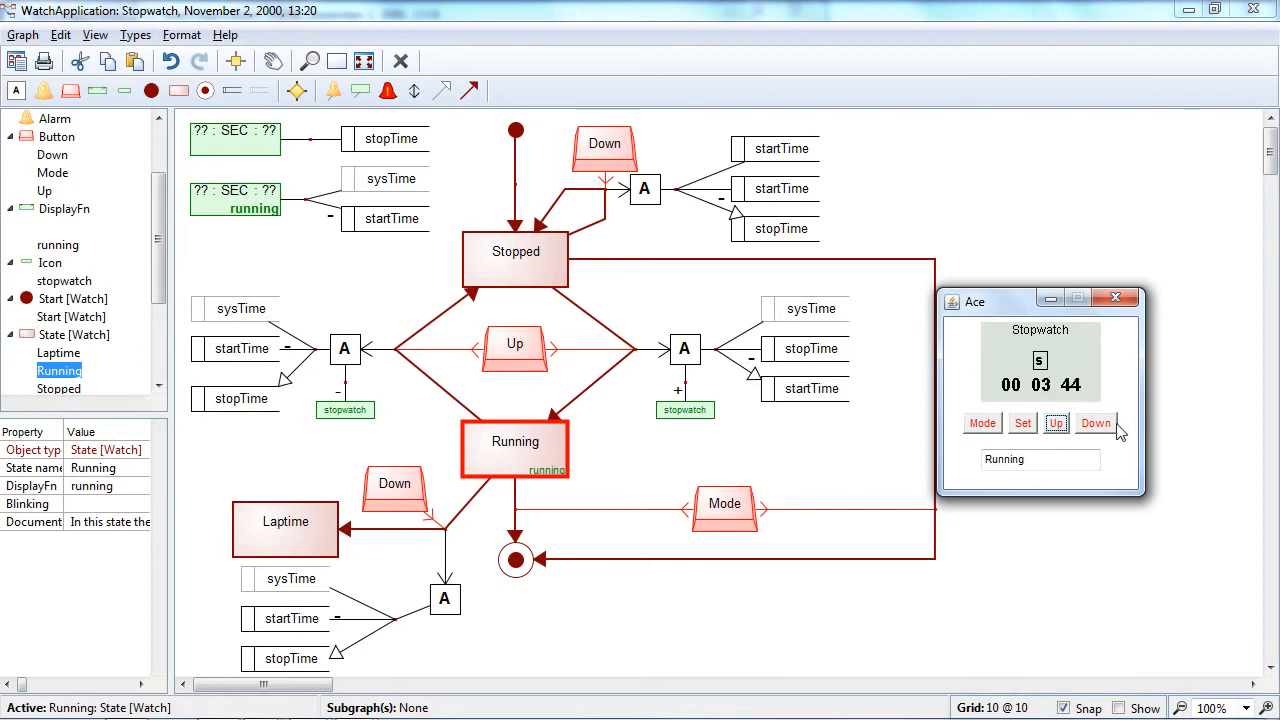
pyautogui.click(1097, 423)
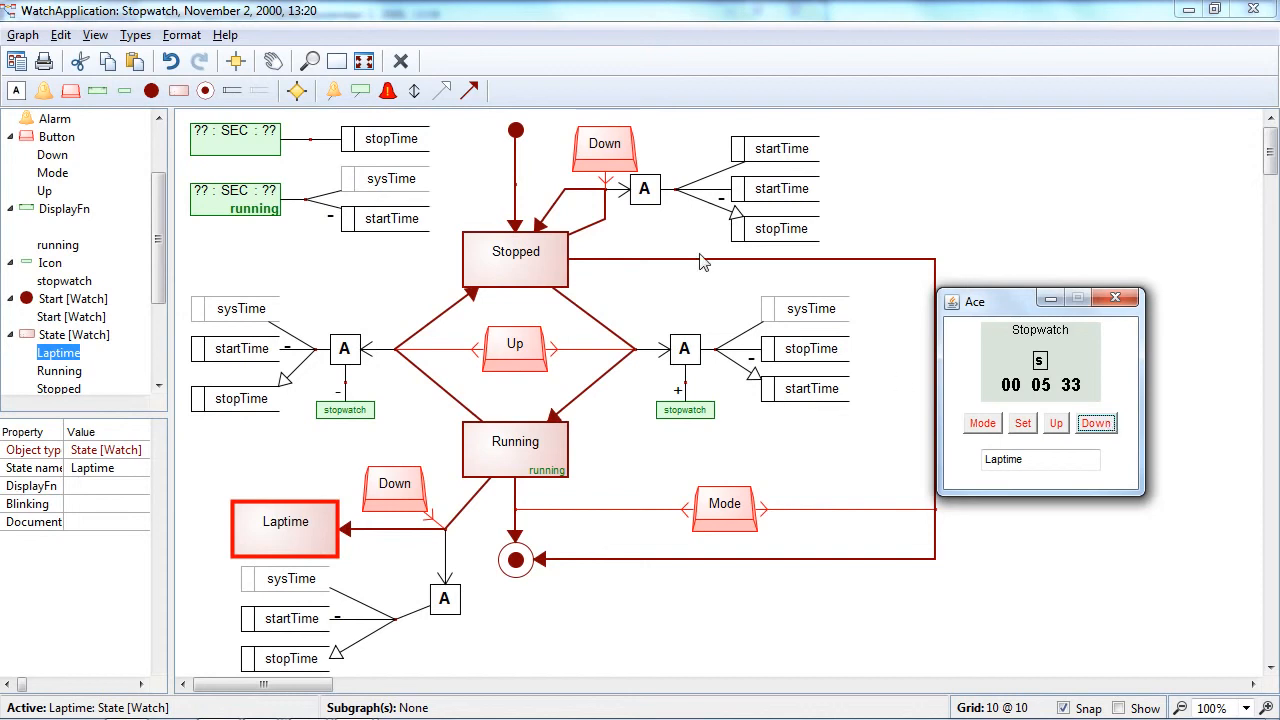
# - Draw a transition from the Laptime state to Running, routed above and triggered by the existing Down button
pyautogui.click(296, 91)
pyautogui.moveTo(290, 528); pyautogui.dragTo(335, 460)
pyautogui.click(343, 450)
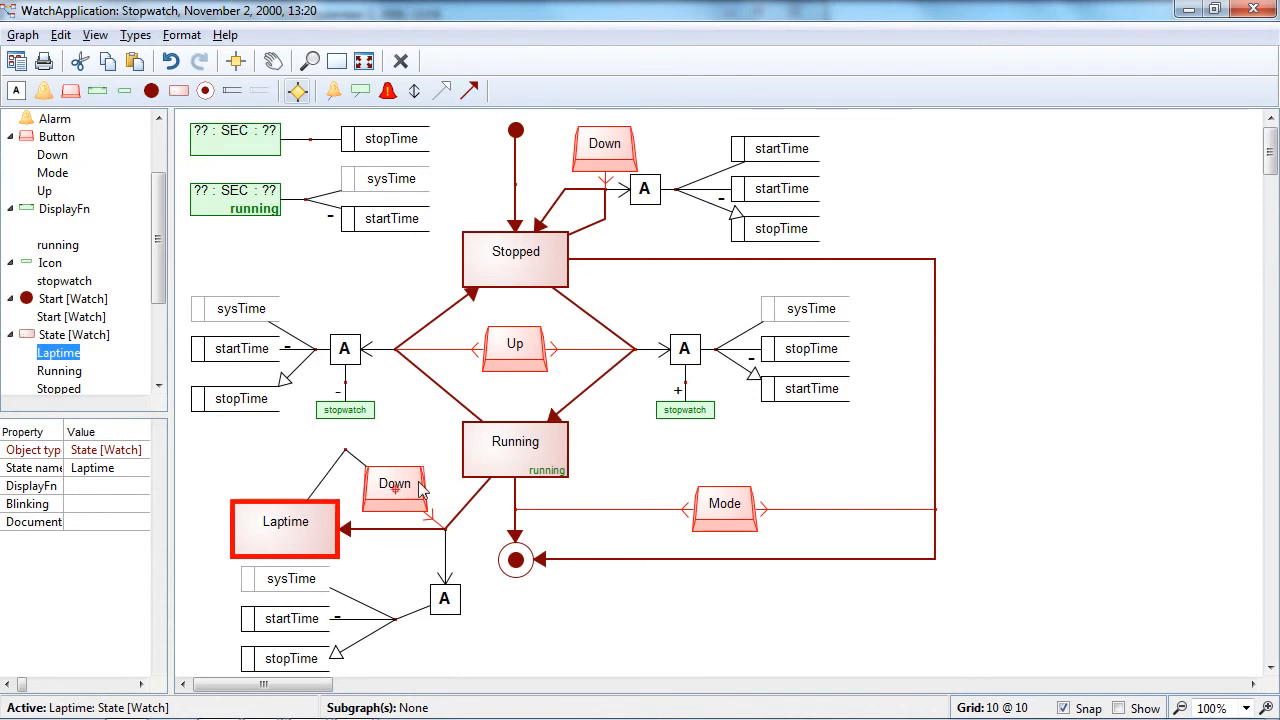
pyautogui.click(504, 448)
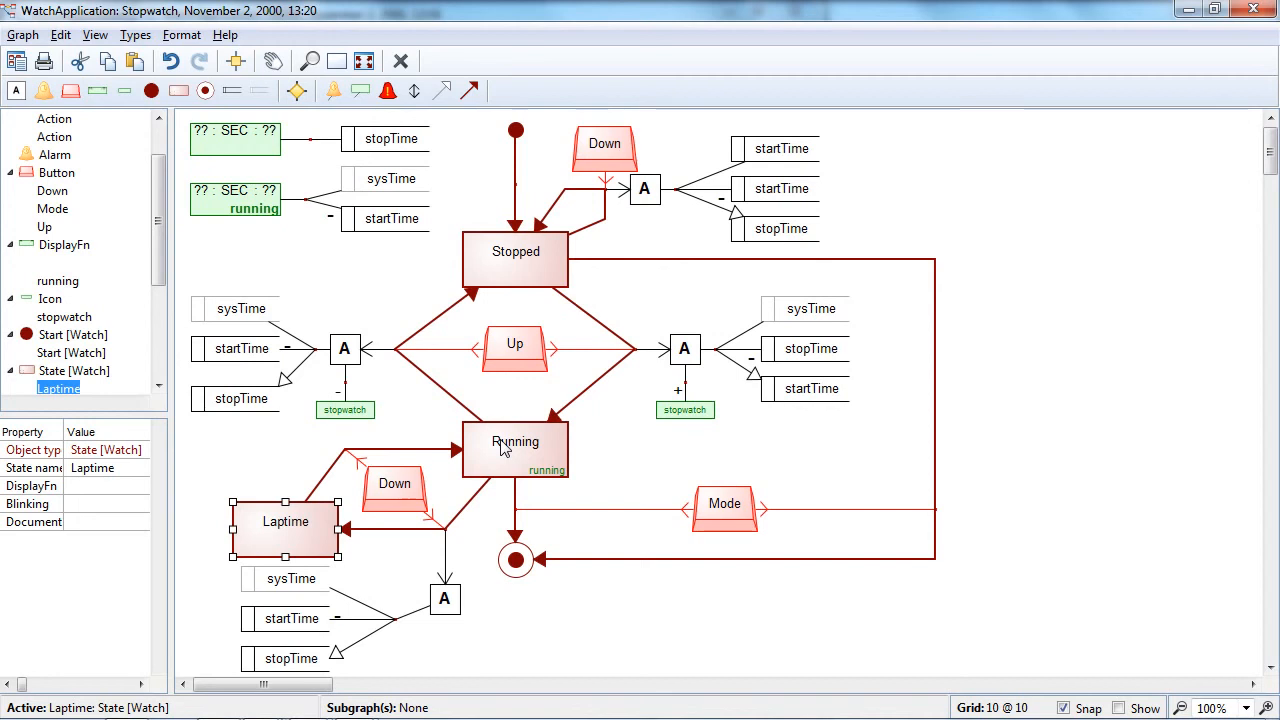
# - Close the Stopwatch diagram, switch to Eclipse and rebuild the WatchProducts graph with Autobuild
pyautogui.click(1253, 10)
pyautogui.click(793, 10)
pyautogui.click(218, 706)
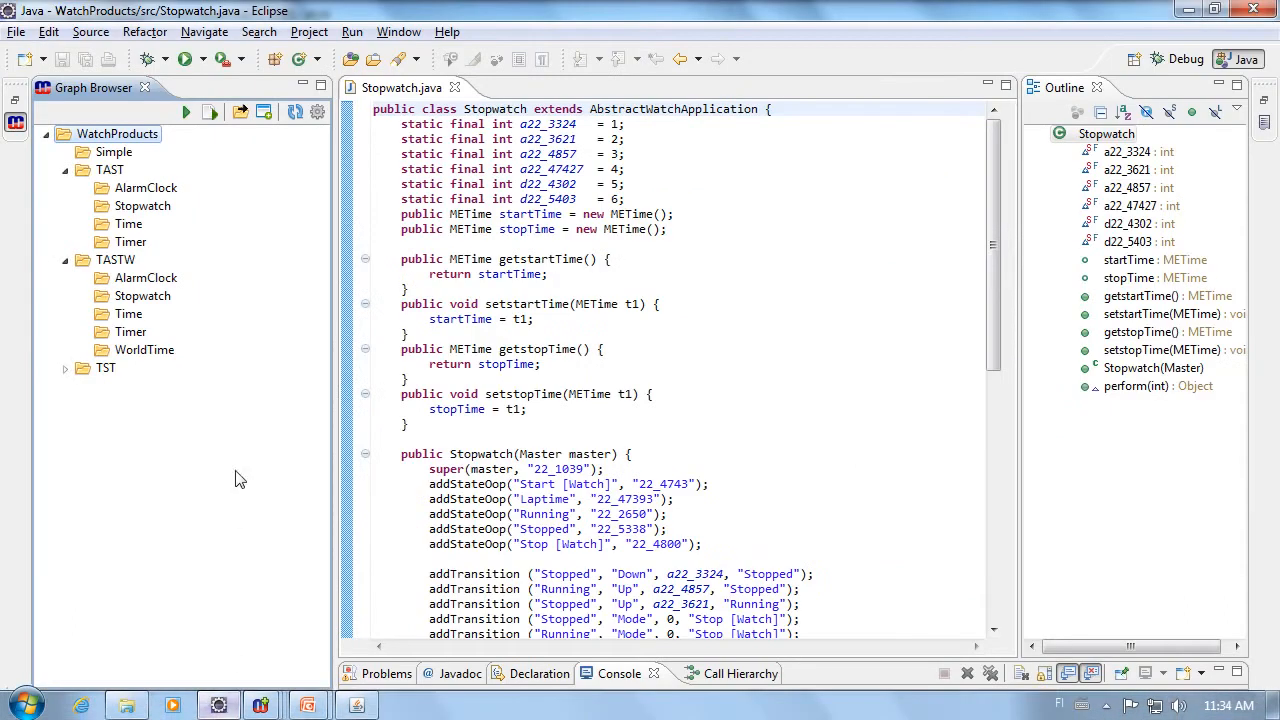
pyautogui.click(186, 113)
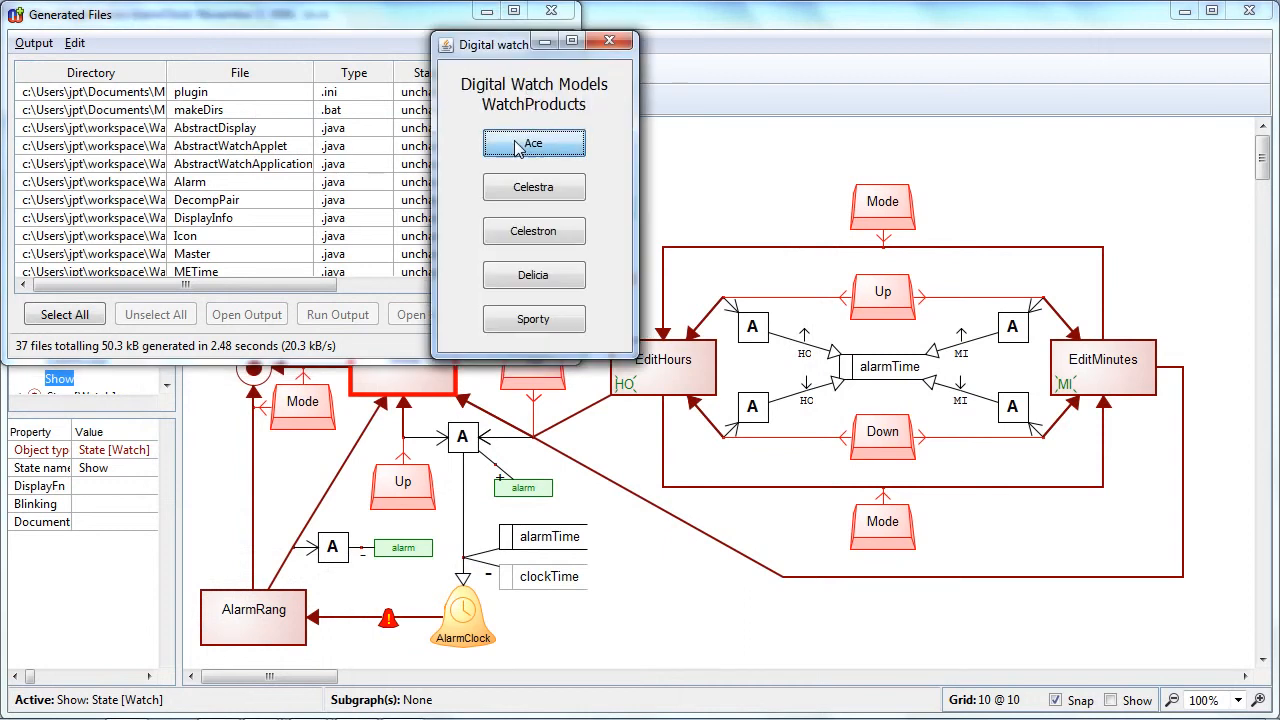
# - Launch the rebuilt Ace watch model and advance its mode to Stopwatch
pyautogui.click(517, 147)
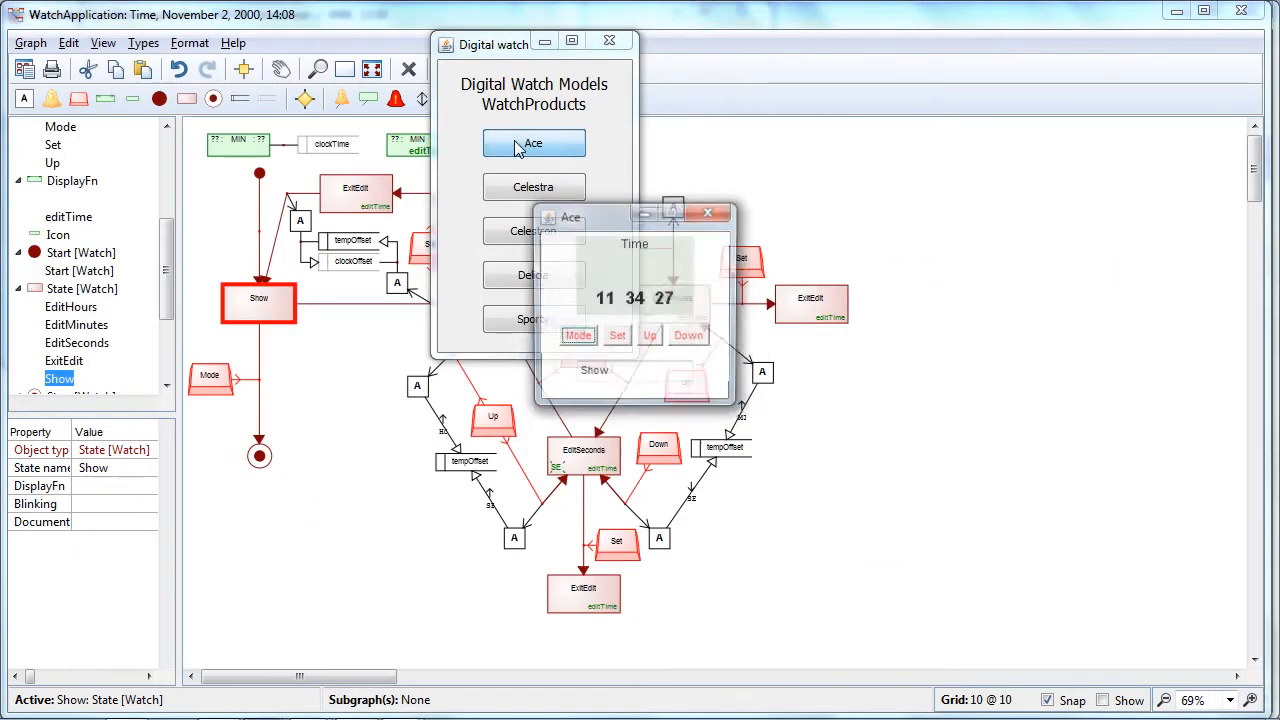
pyautogui.click(577, 337)
pyautogui.click(586, 343)
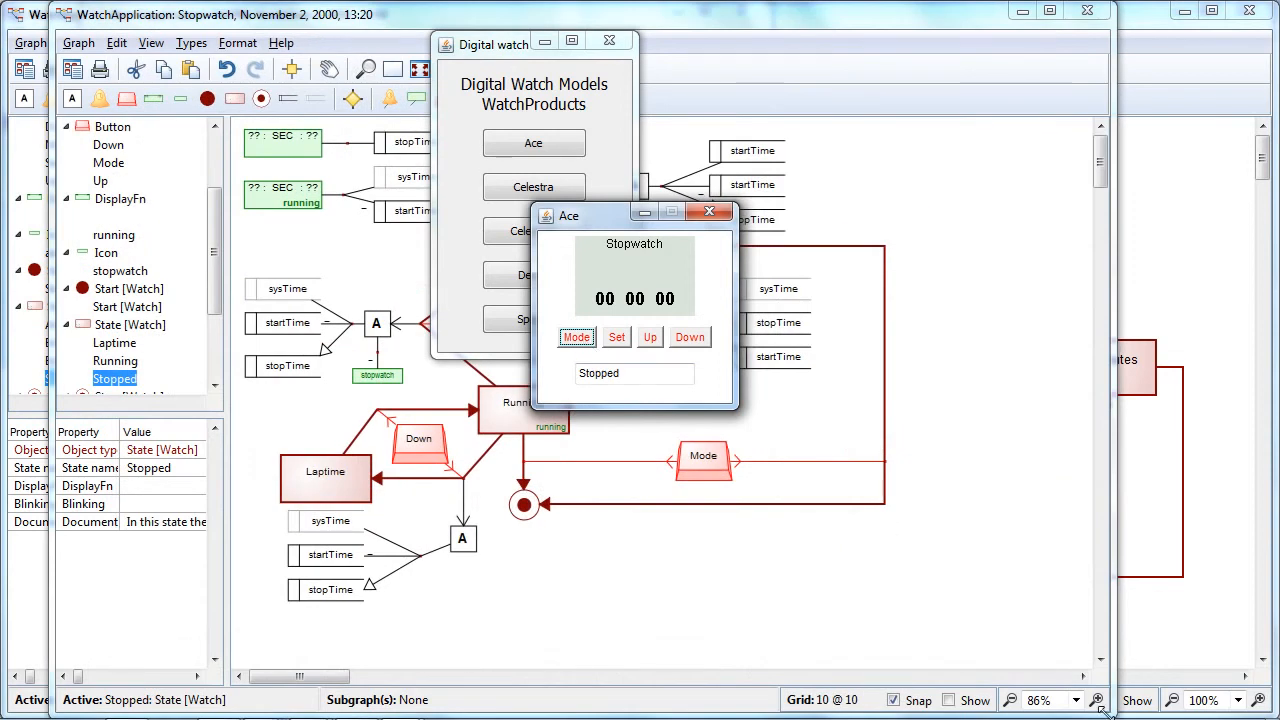
# - Start the Ace stopwatch, enlarge the traced diagram to 100%, and test going to Laptime and back to Running with Down
pyautogui.click(650, 338)
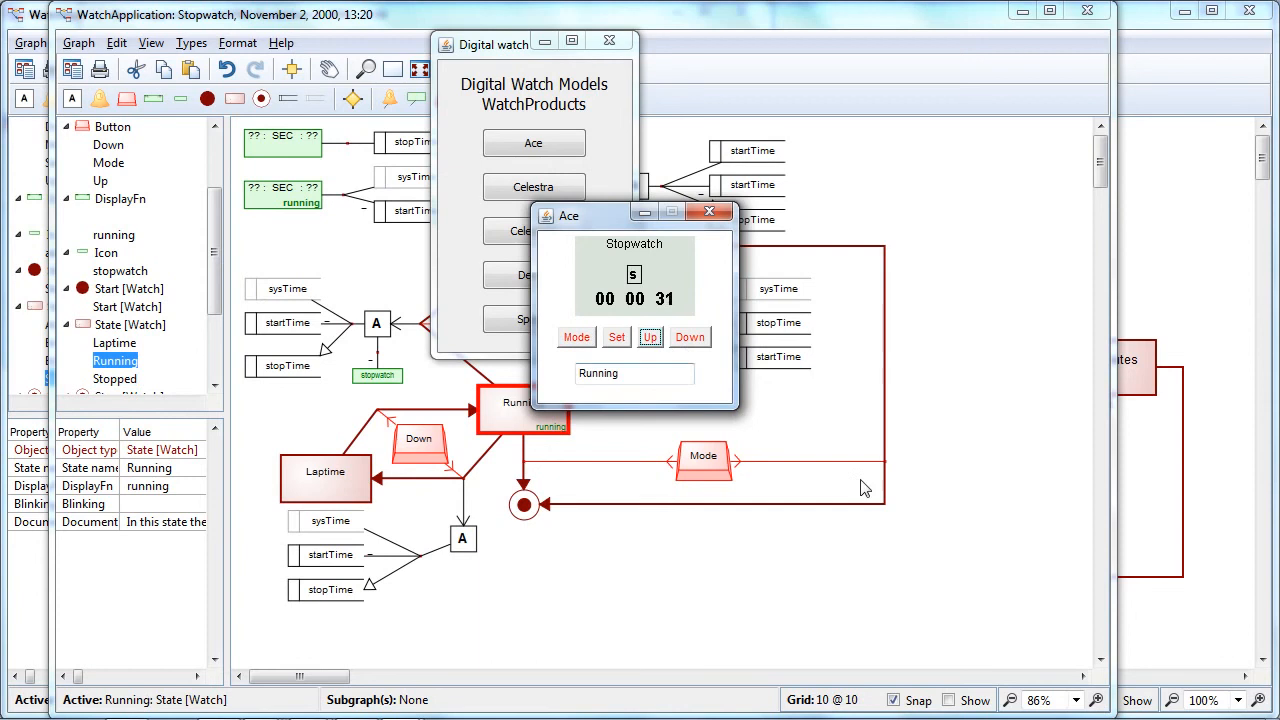
pyautogui.click(1095, 699)
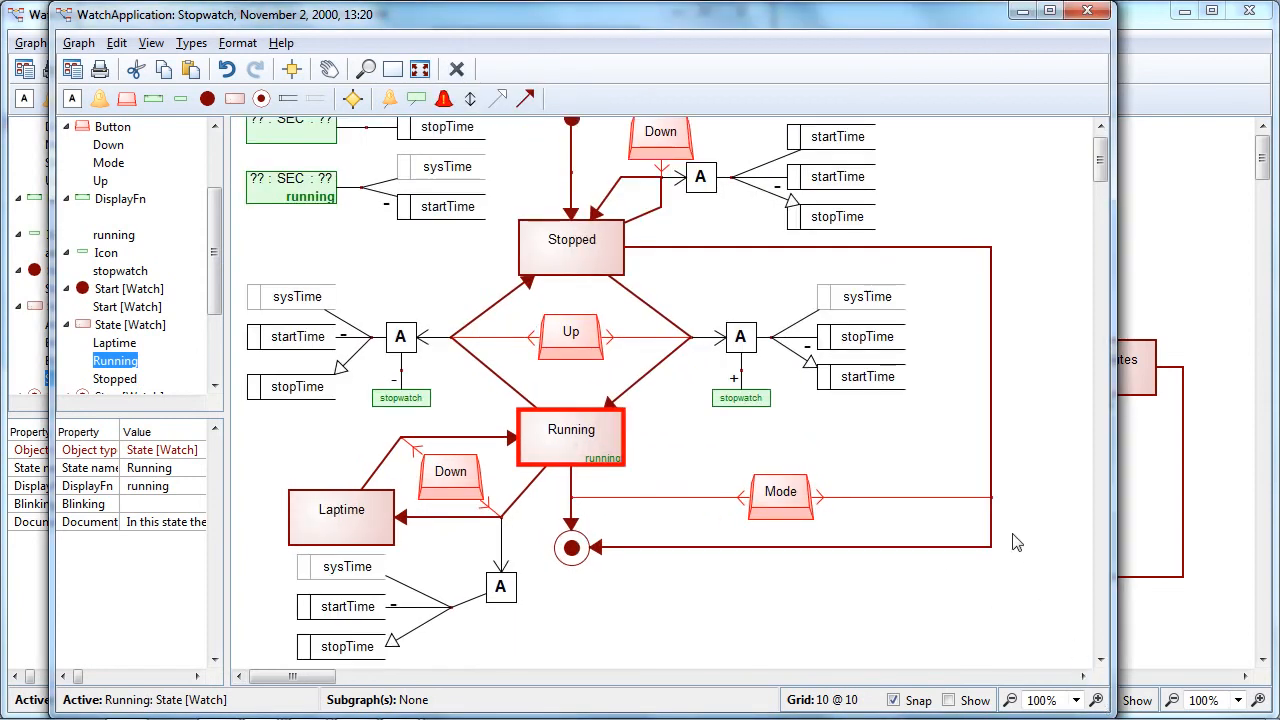
pyautogui.hotkey('alt', 'Tab')
pyautogui.moveTo(601, 218); pyautogui.dragTo(946, 283)
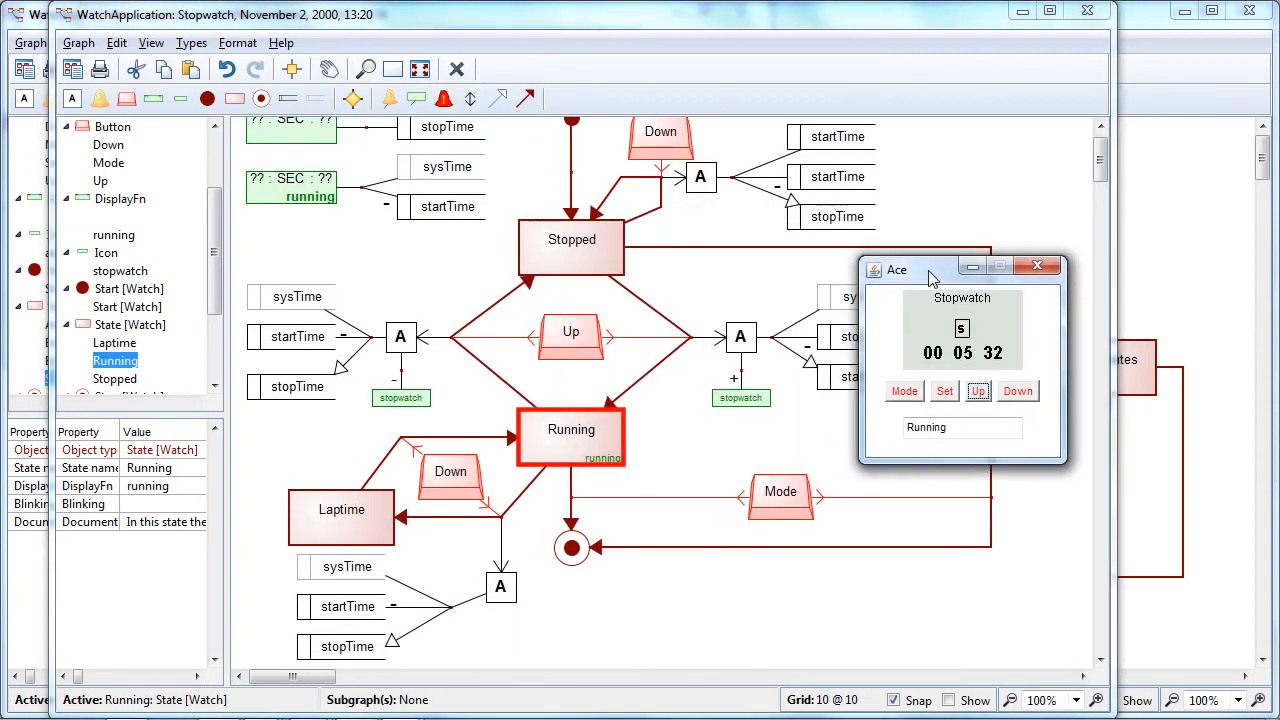
pyautogui.click(1019, 392)
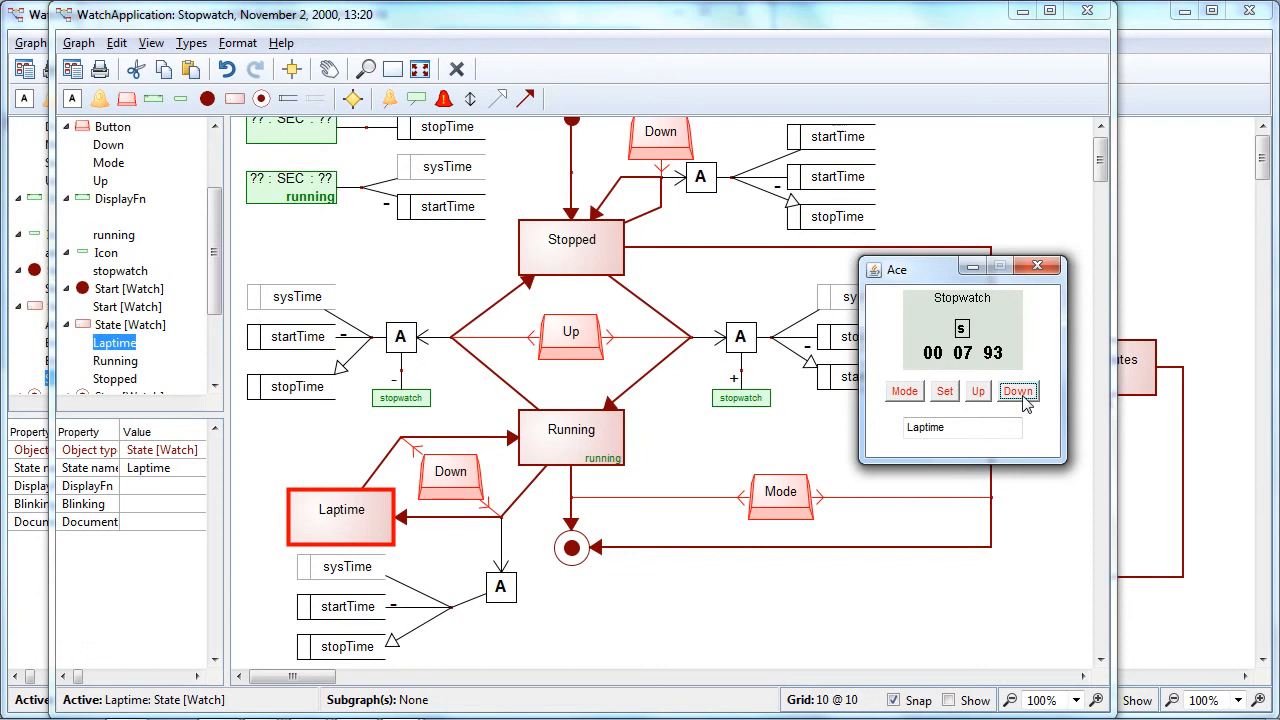
pyautogui.click(1019, 392)
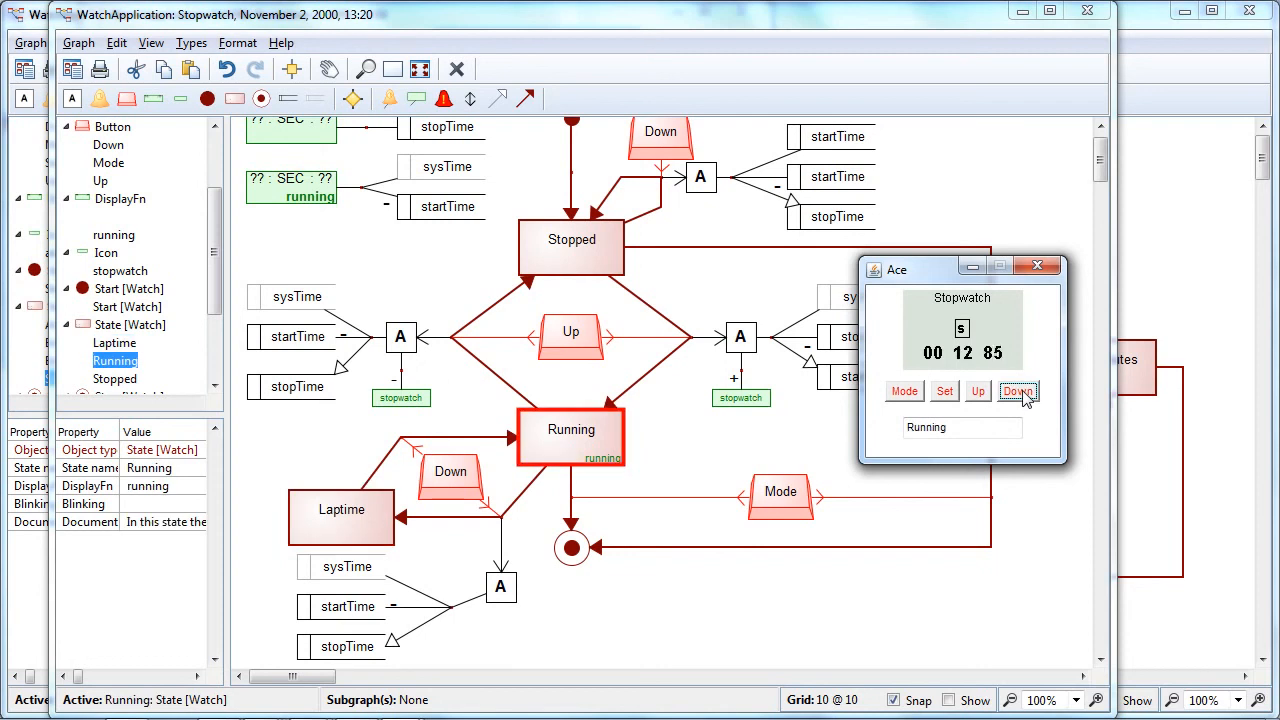